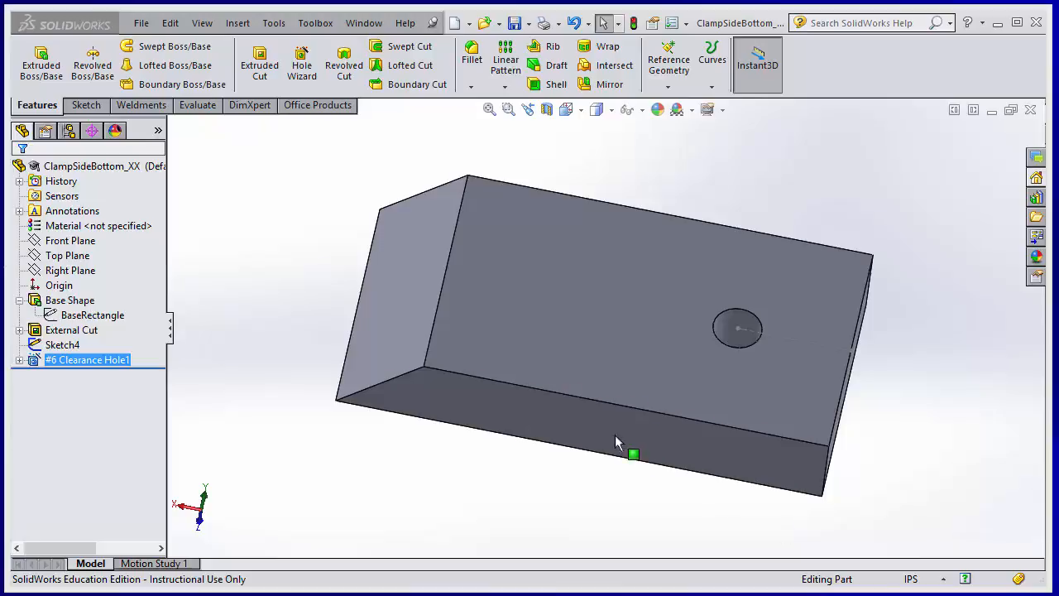
Step: Make a new assembly from the ClampSideBottom_XX part and place the part in it
{"action": "left_click", "coordinate": [115, 167]}
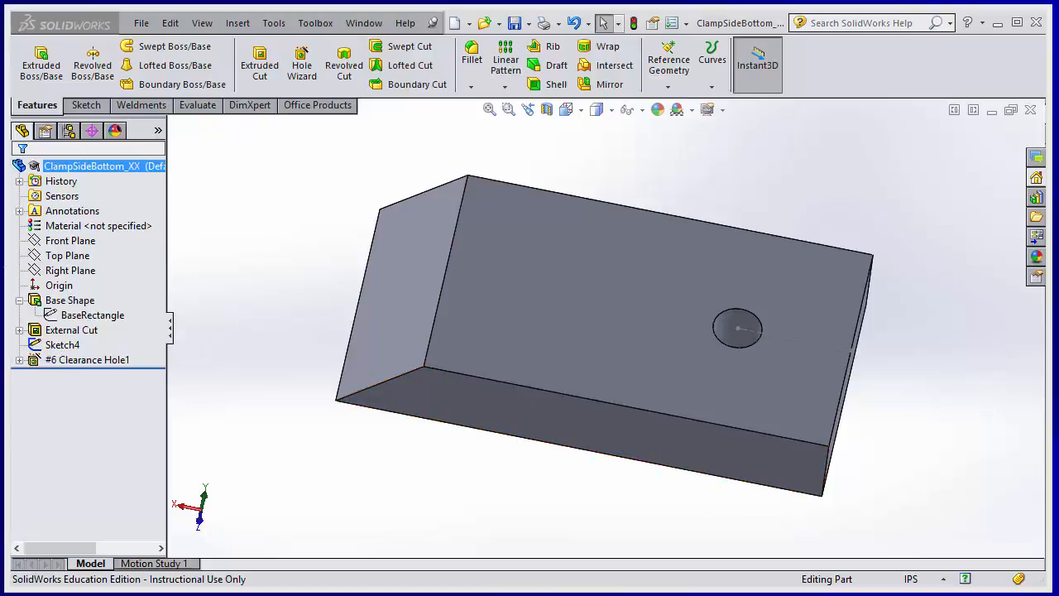
{"action": "left_click", "coordinate": [143, 23]}
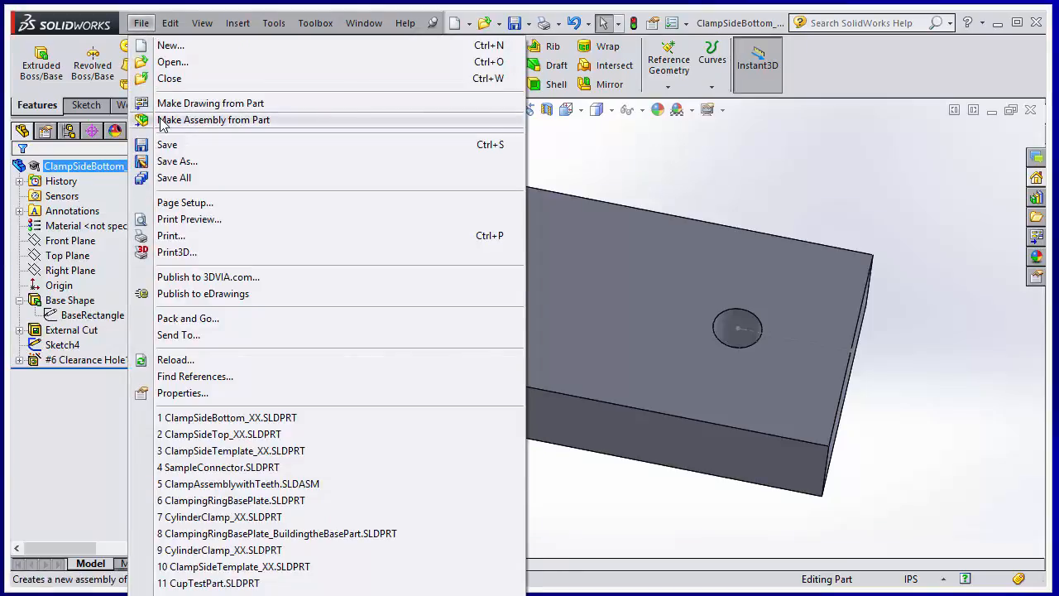
{"action": "left_click", "coordinate": [162, 121]}
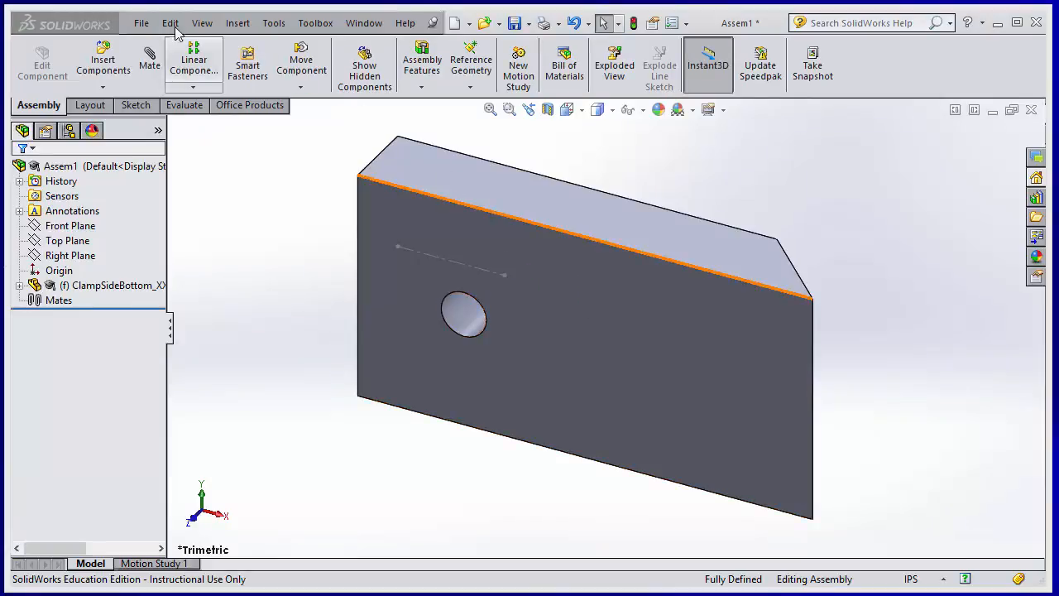
Step: Save the new assembly in the Documents folder as ClampAssembly_XX.SLDASM
{"action": "left_click", "coordinate": [144, 24]}
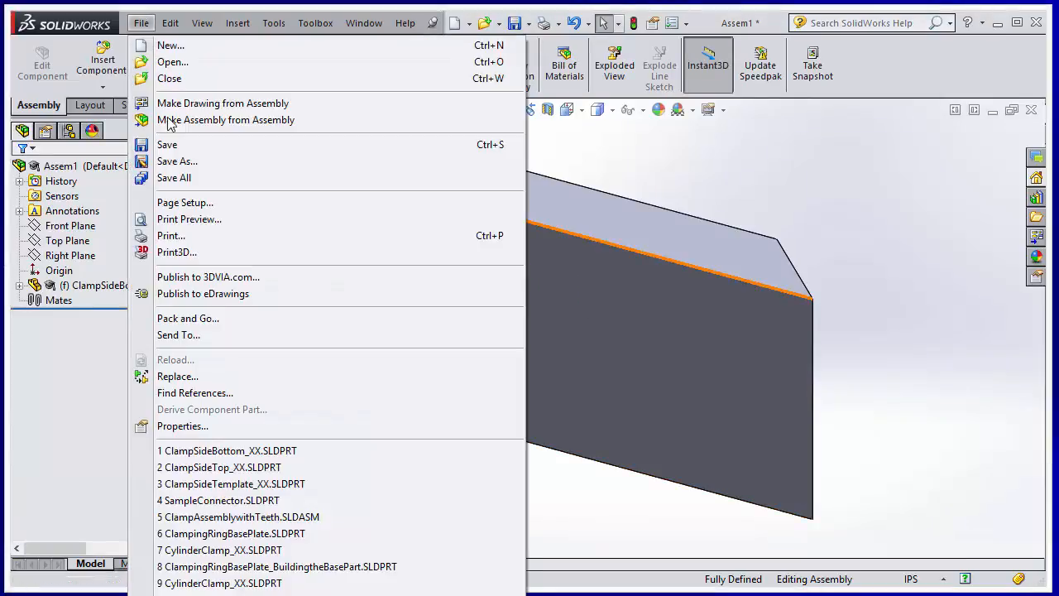
{"action": "left_click", "coordinate": [177, 161]}
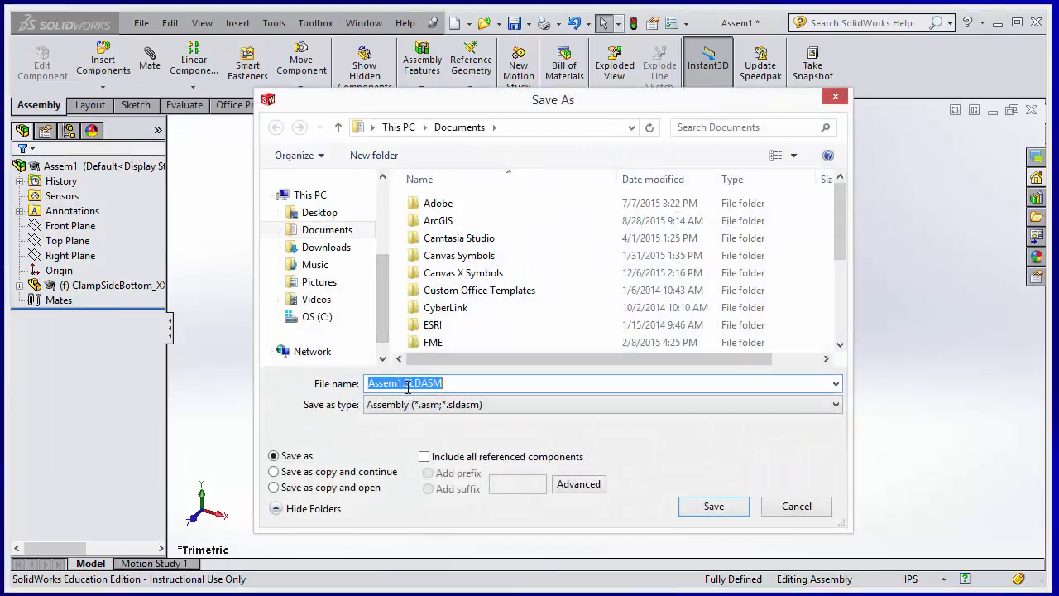
{"action": "left_click", "coordinate": [404, 383]}
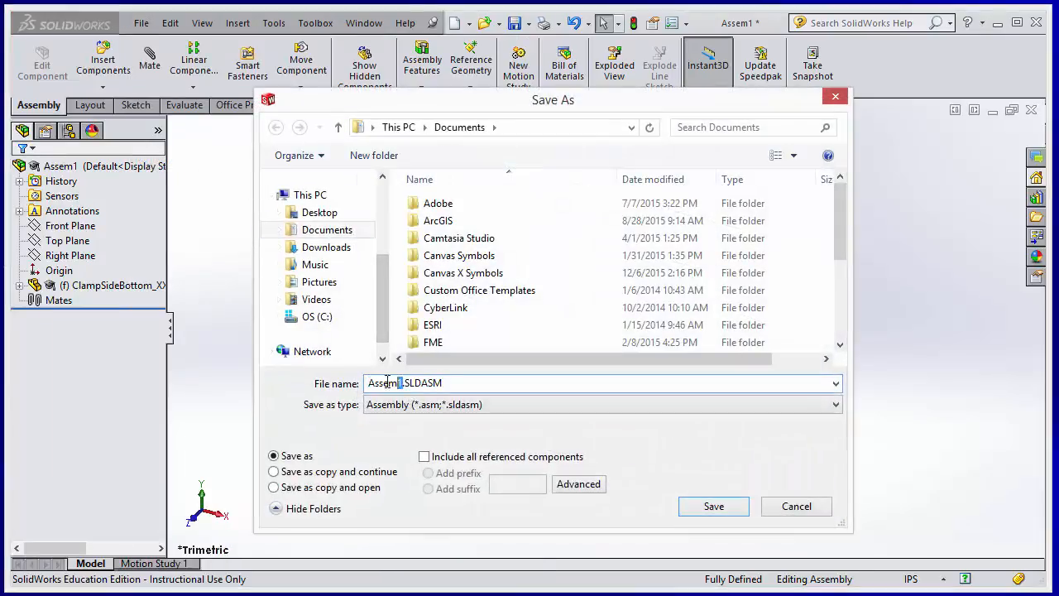
{"action": "double_click", "coordinate": [387, 383]}
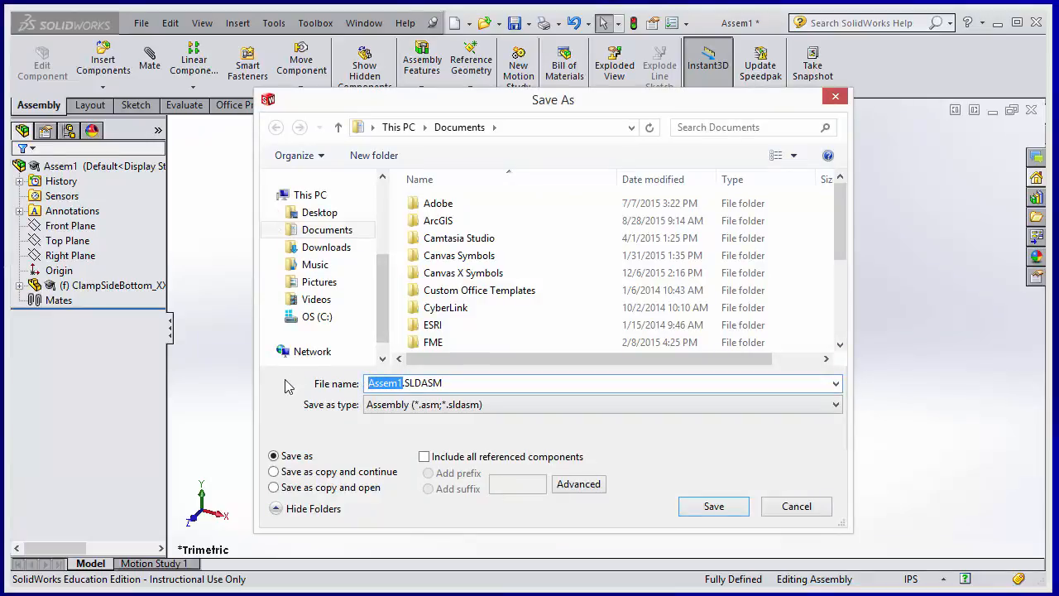
{"action": "type", "text": "Clamp"}
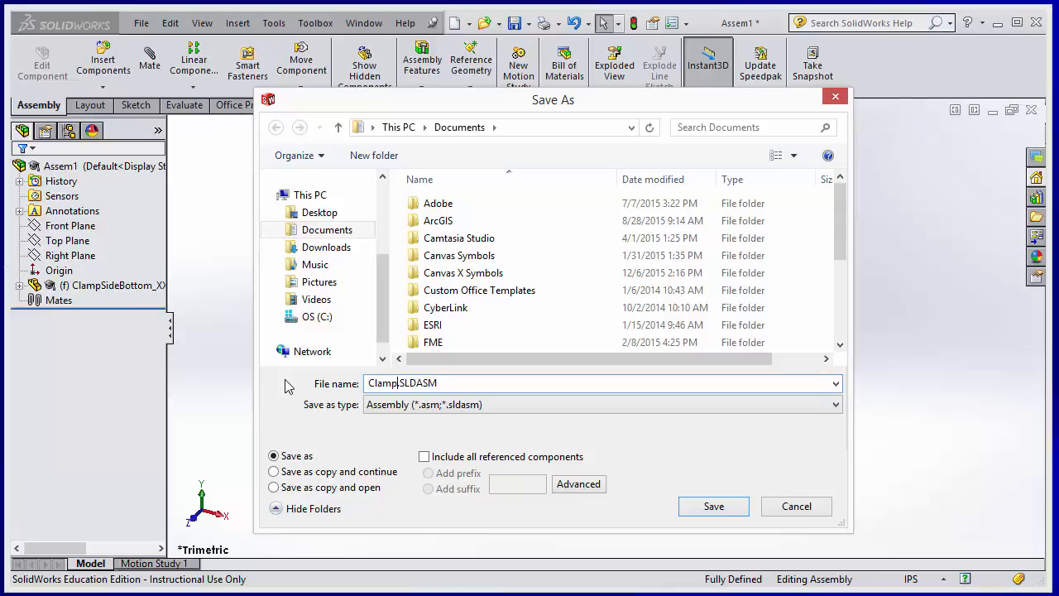
{"action": "type", "text": "Assembly_XX"}
{"action": "key", "text": "Return"}
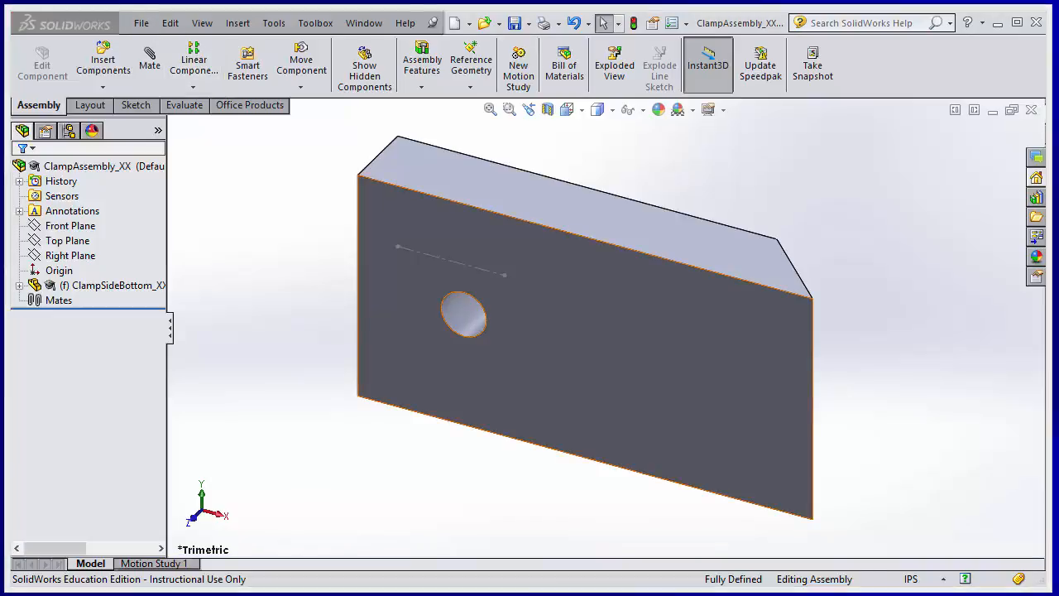
Step: Insert the ClampSideTop_XX.SLDPRT part from the Documents folder and place it in front of the bottom clamp side
{"action": "left_click", "coordinate": [108, 73]}
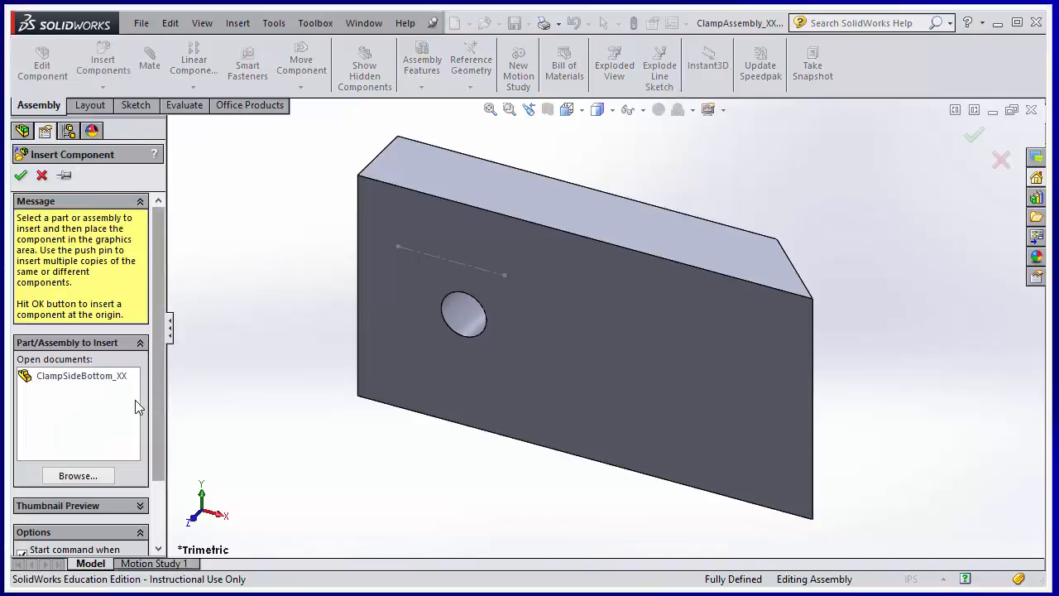
{"action": "left_click", "coordinate": [105, 478]}
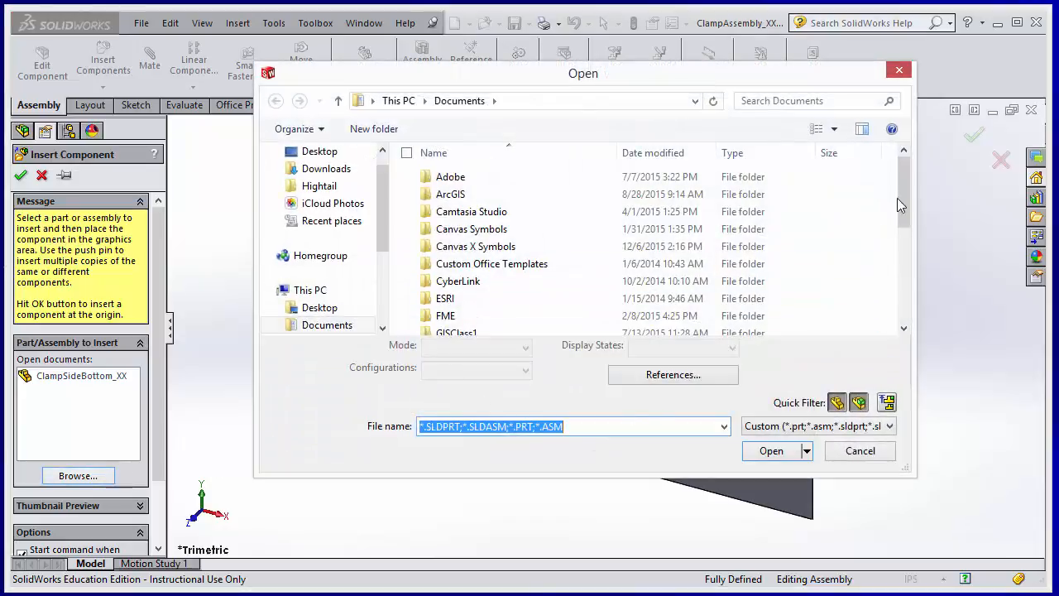
{"action": "left_click_drag", "start_coordinate": [903, 185], "coordinate": [900, 293]}
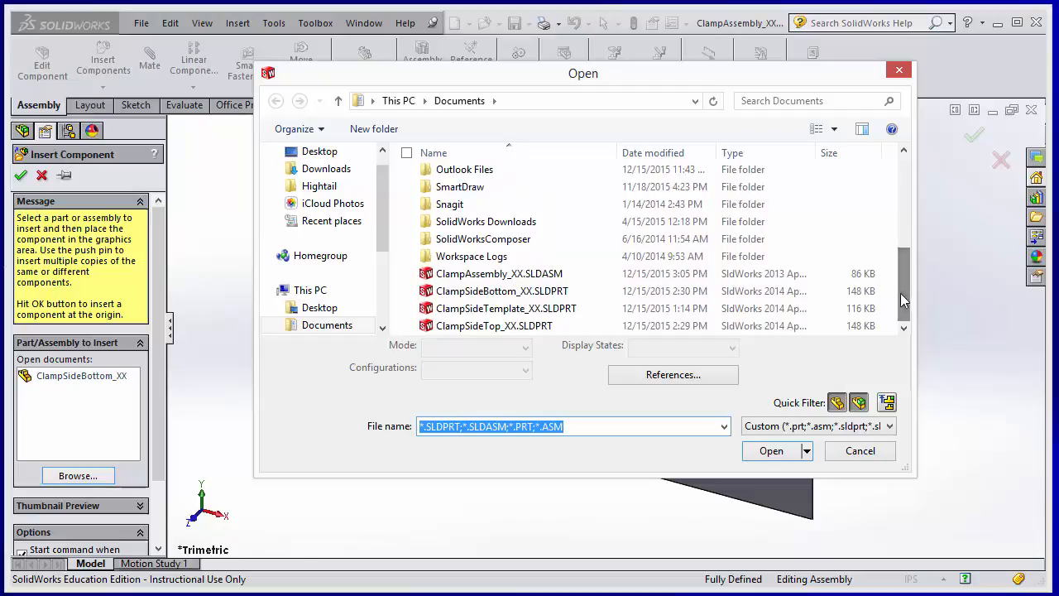
{"action": "left_click", "coordinate": [514, 331]}
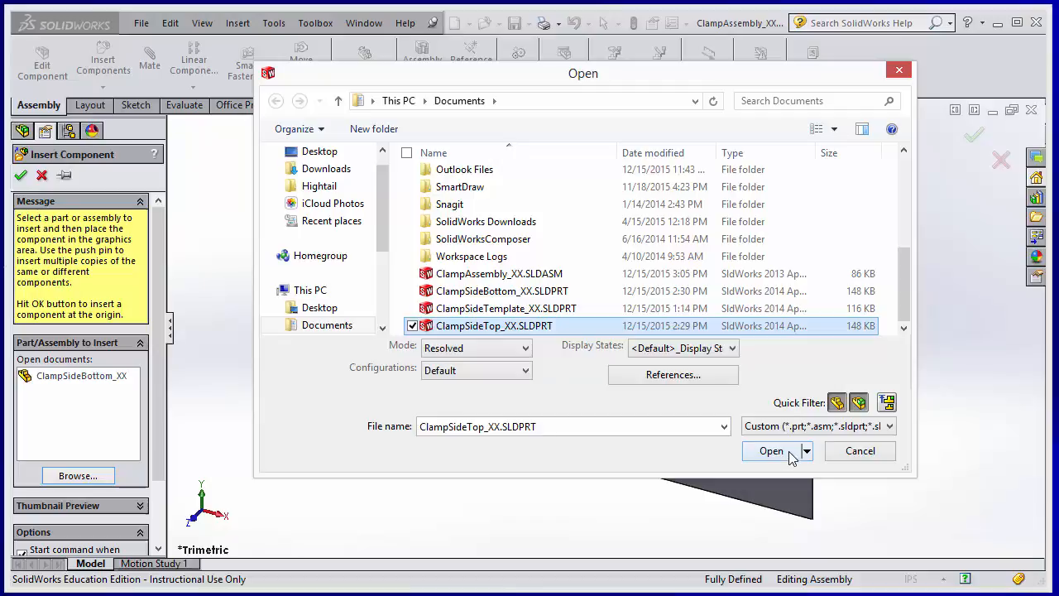
{"action": "left_click", "coordinate": [786, 450]}
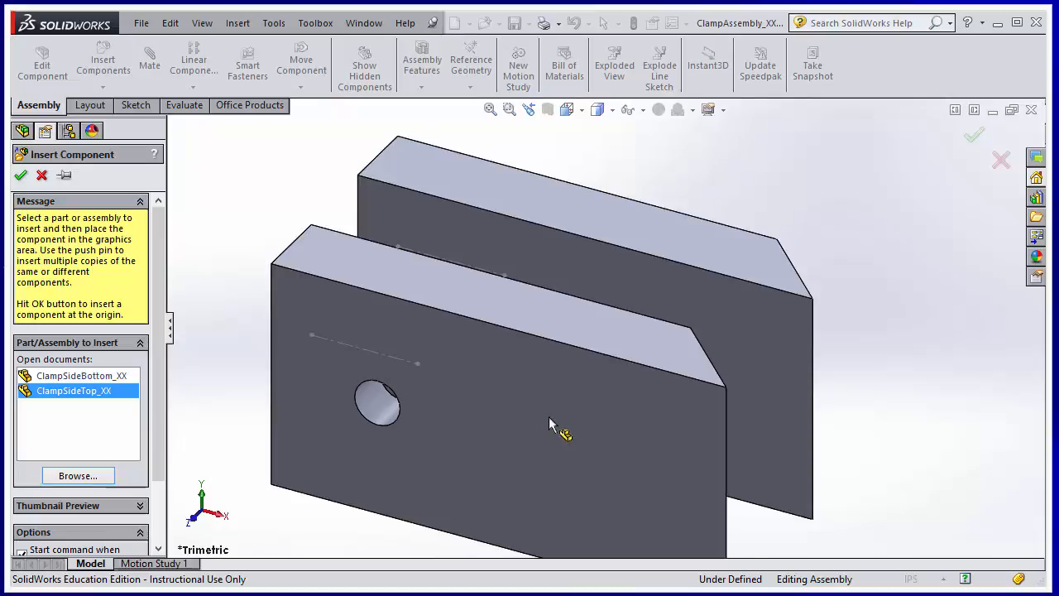
{"action": "left_click", "coordinate": [547, 424]}
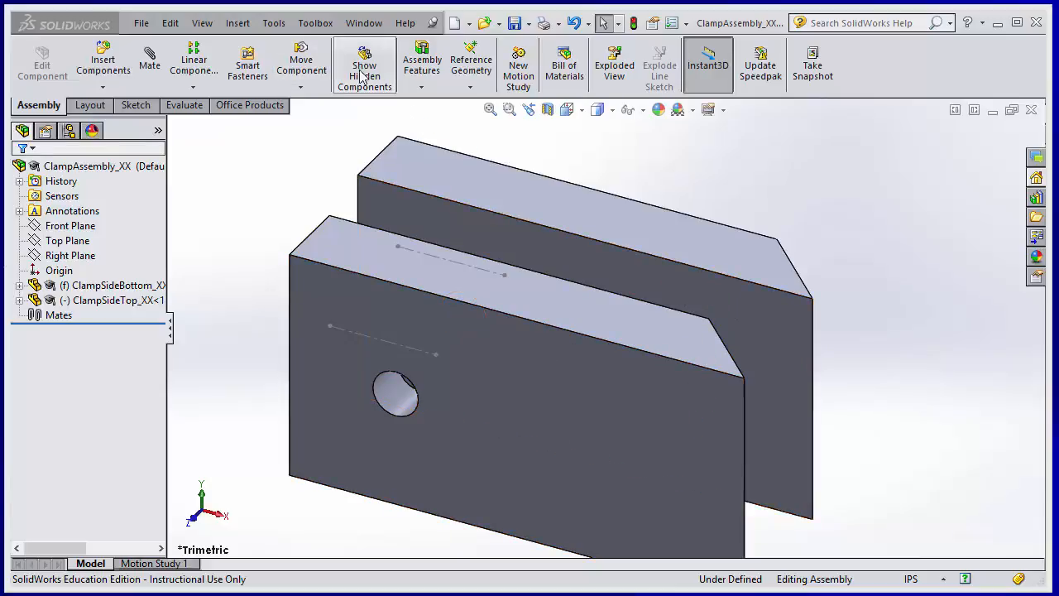
Step: Rotate the ClampSideTop_XX component 180° about X using the By Delta XYZ option
{"action": "left_click", "coordinate": [305, 88]}
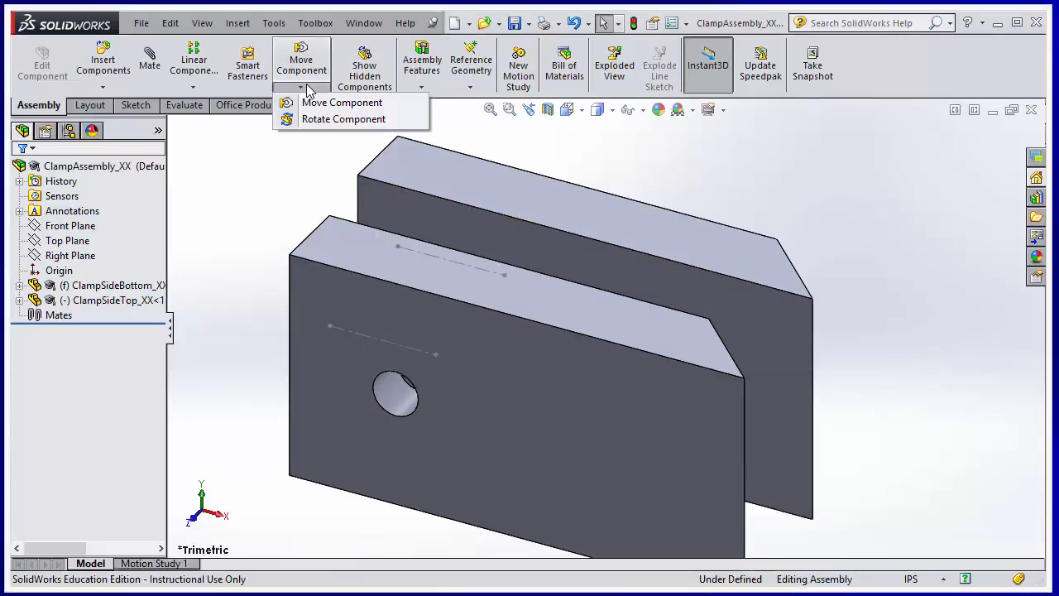
{"action": "left_click", "coordinate": [331, 119]}
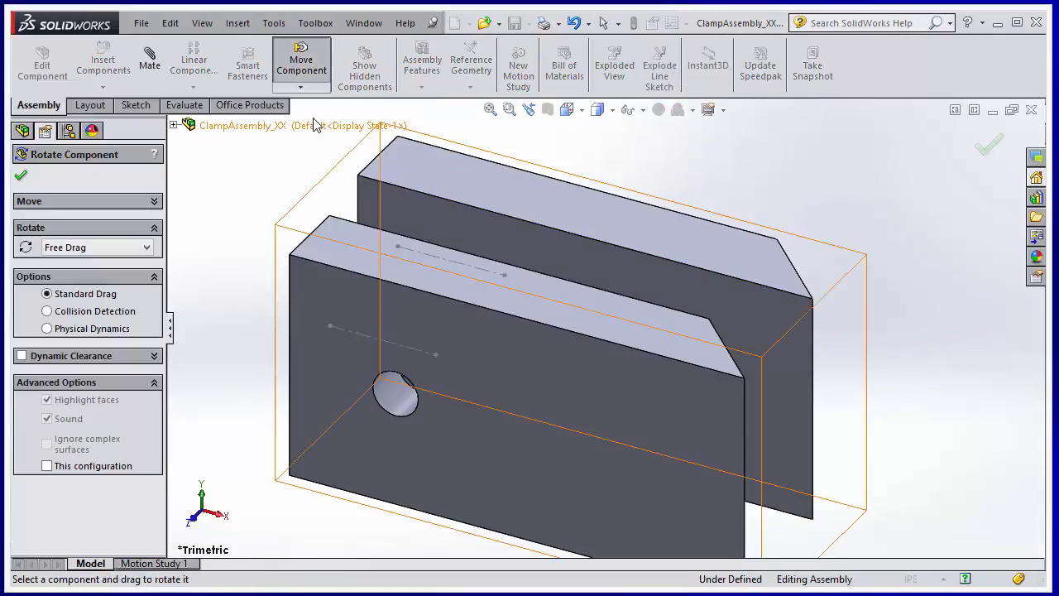
{"action": "left_click", "coordinate": [147, 249]}
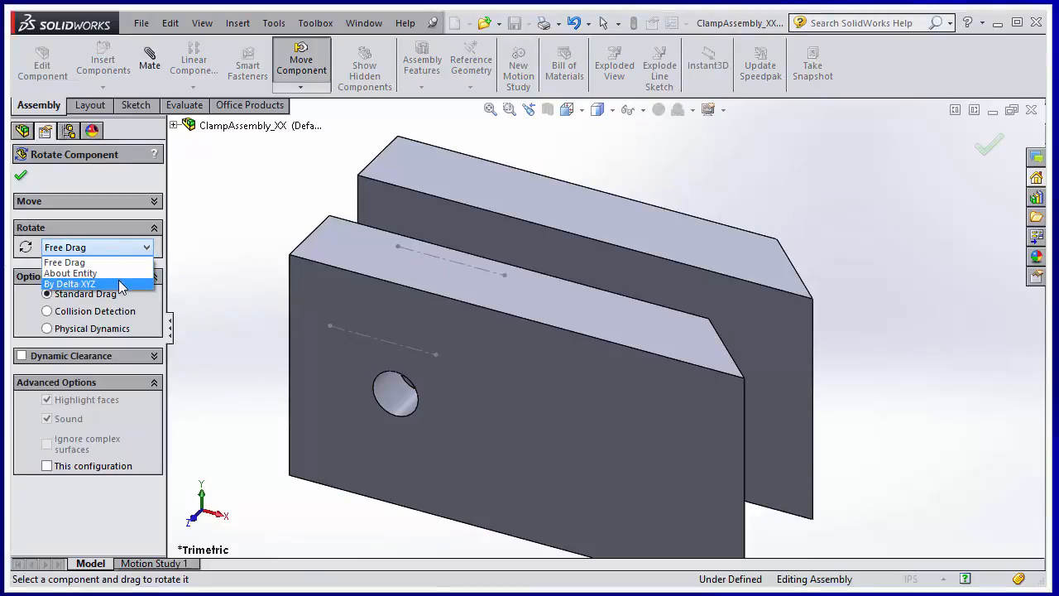
{"action": "left_click", "coordinate": [120, 283]}
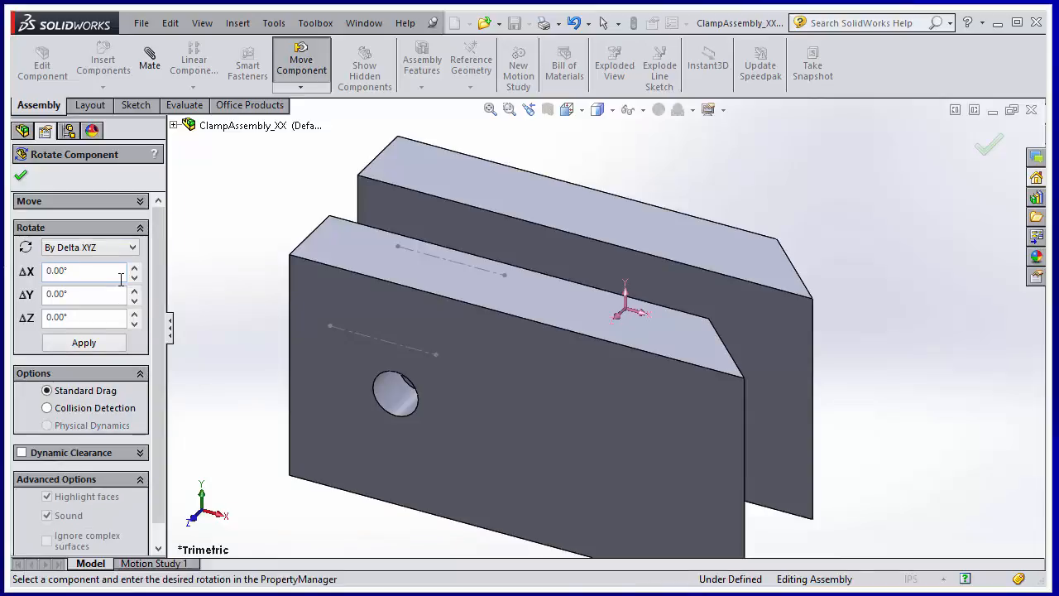
{"action": "left_click", "coordinate": [55, 271]}
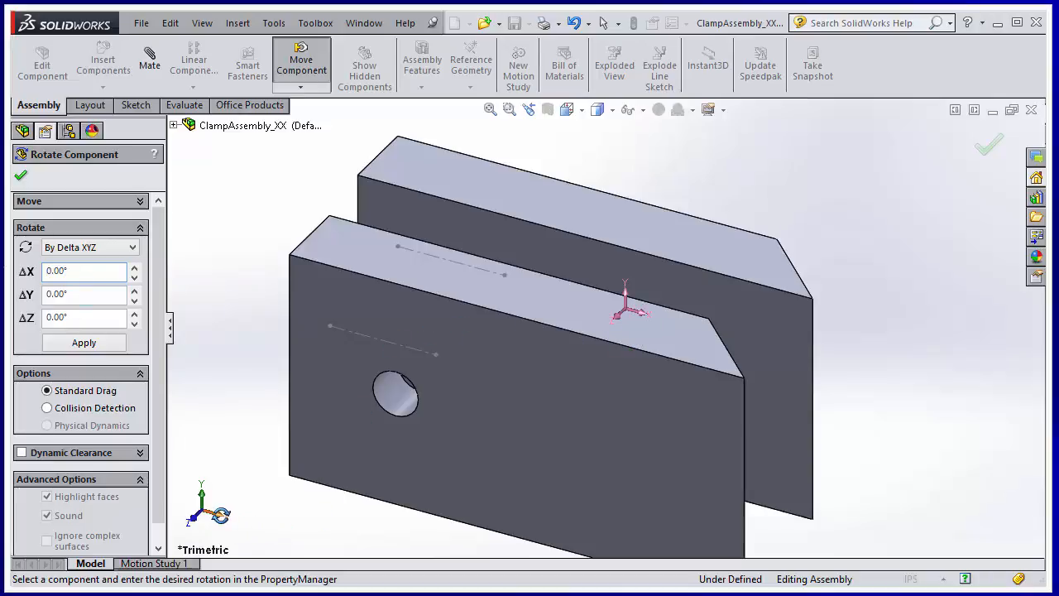
{"action": "type", "text": "18"}
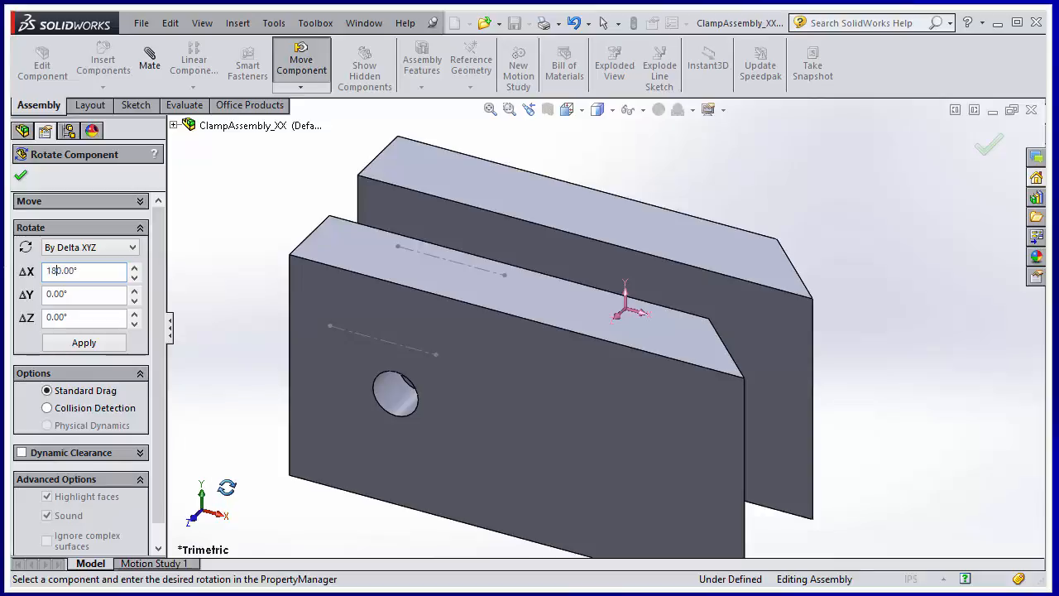
{"action": "left_click", "coordinate": [637, 405]}
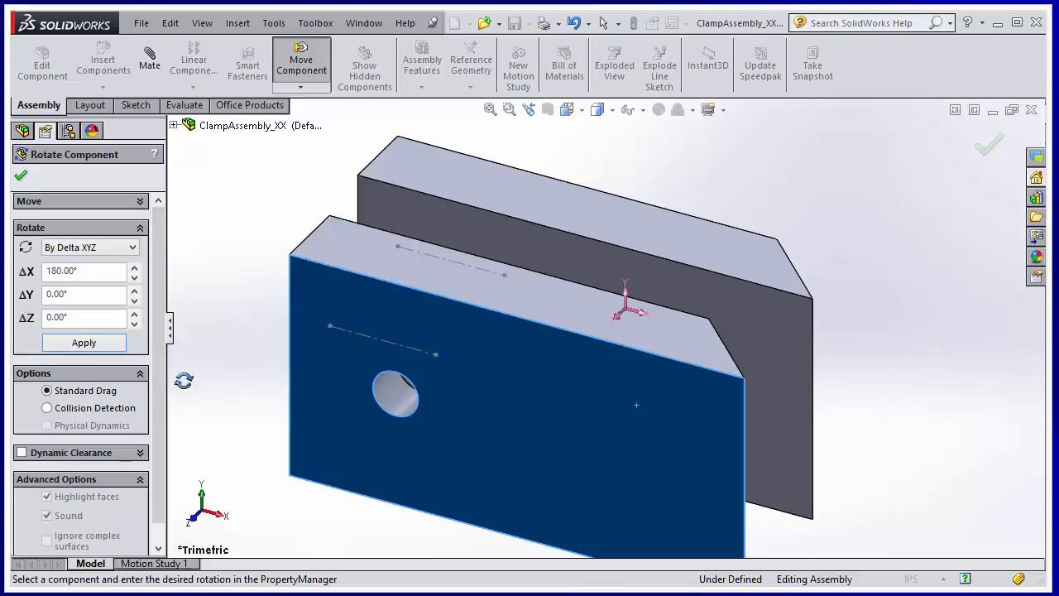
{"action": "left_click", "coordinate": [81, 346]}
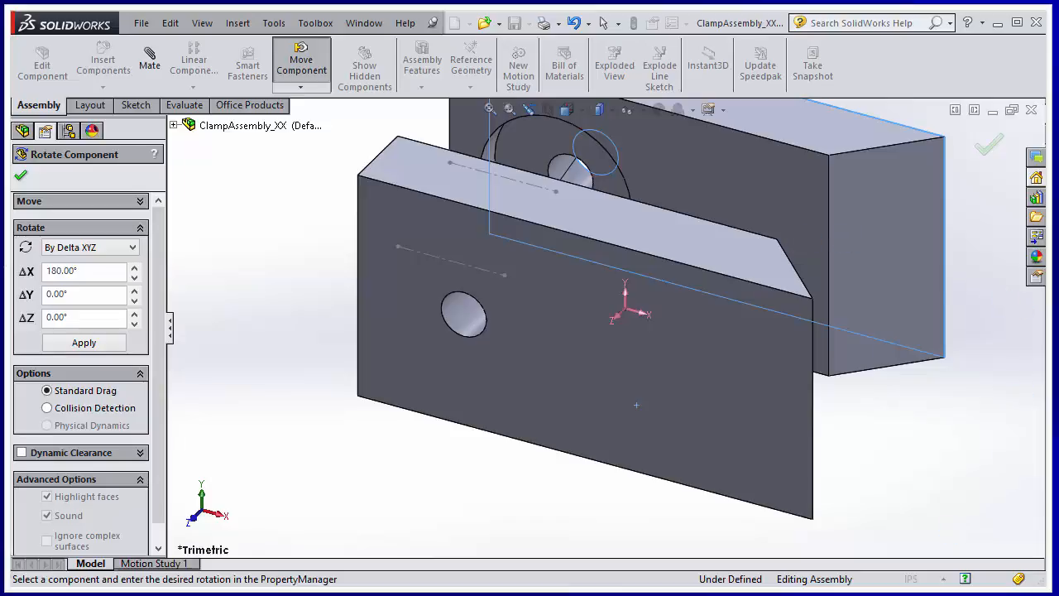
Step: Move the rotated top clamp side freely to a clear spot in front of and below the fixed bottom clamp side
{"action": "left_click", "coordinate": [142, 203]}
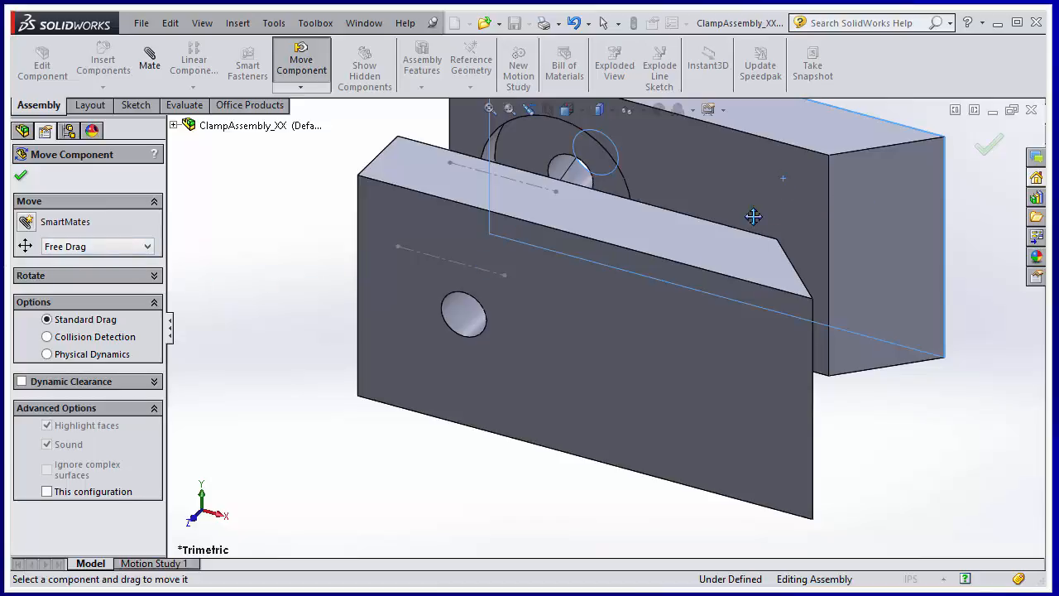
{"action": "left_click", "coordinate": [653, 338]}
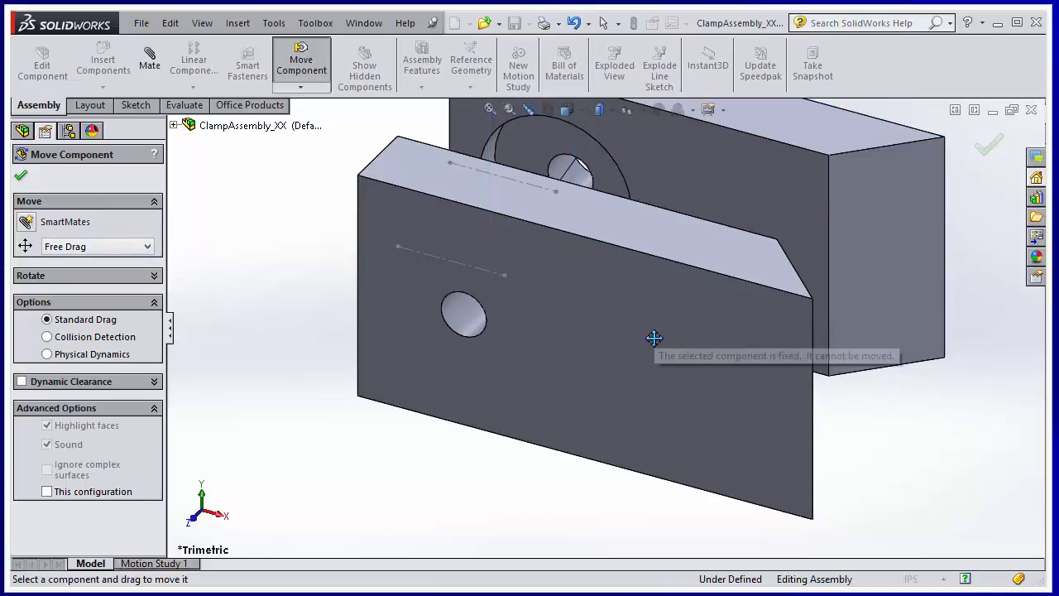
{"action": "left_click", "coordinate": [756, 198]}
{"action": "left_click_drag", "start_coordinate": [756, 198], "coordinate": [530, 545]}
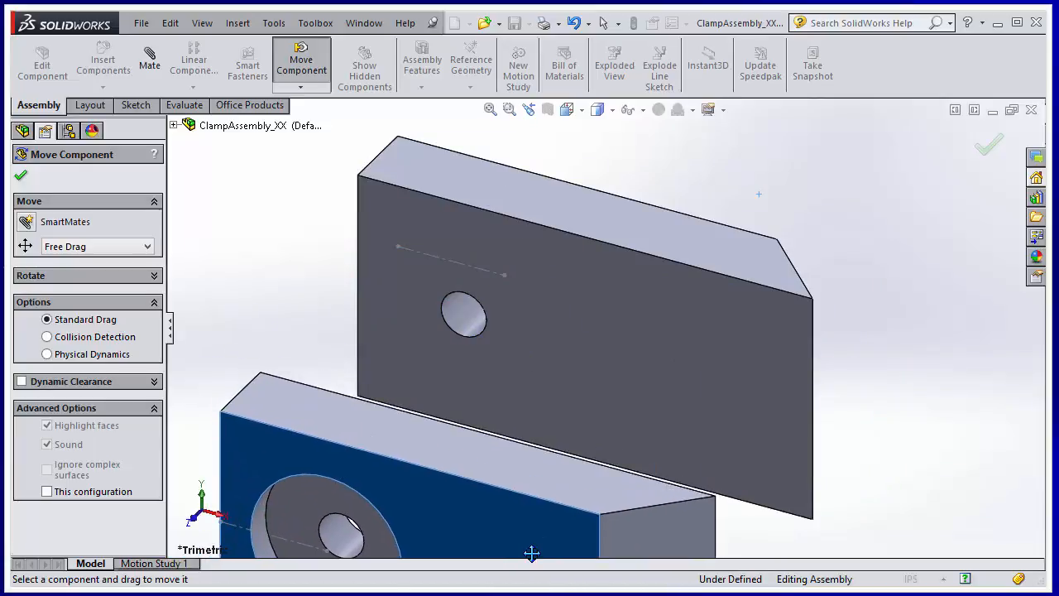
{"action": "scroll", "coordinate": [798, 347], "scroll_direction": "down", "scroll_amount": 2}
{"action": "scroll", "coordinate": [807, 346], "scroll_direction": "up", "scroll_amount": 1}
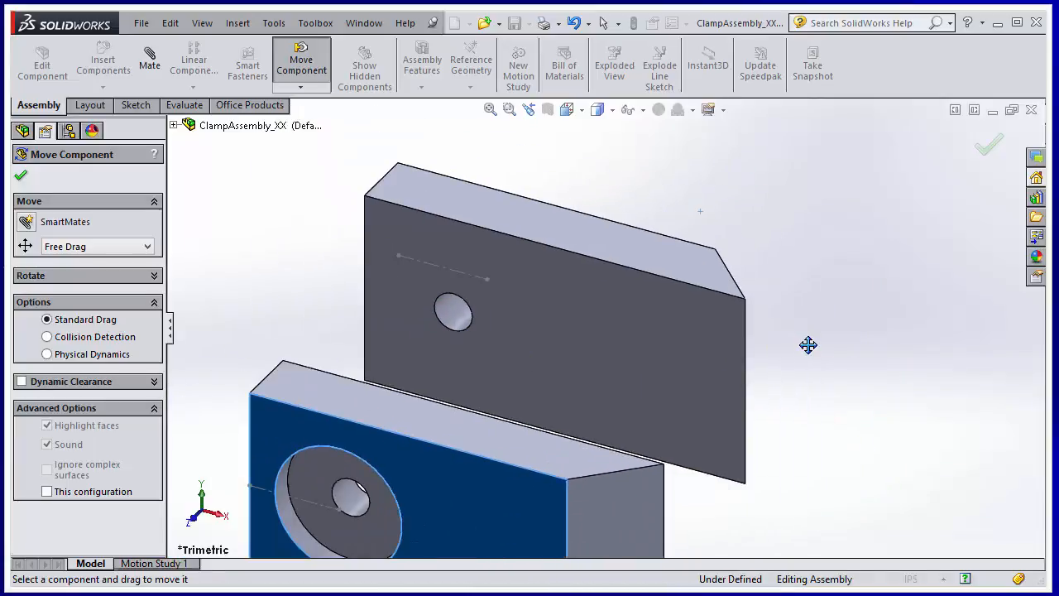
{"action": "scroll", "coordinate": [807, 346], "scroll_direction": "up", "scroll_amount": 1}
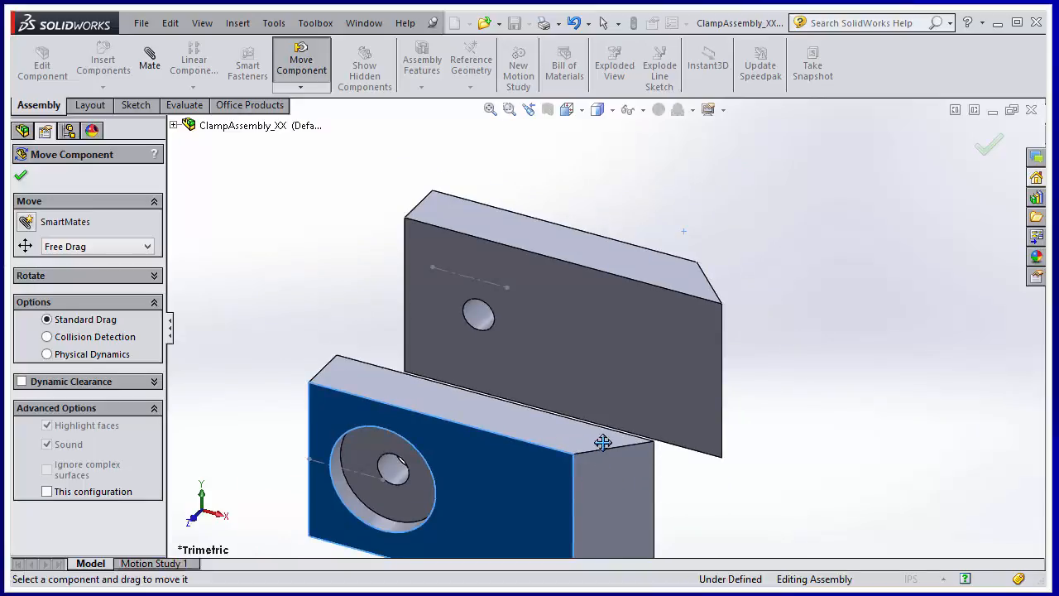
{"action": "left_click_drag", "start_coordinate": [603, 441], "coordinate": [586, 499]}
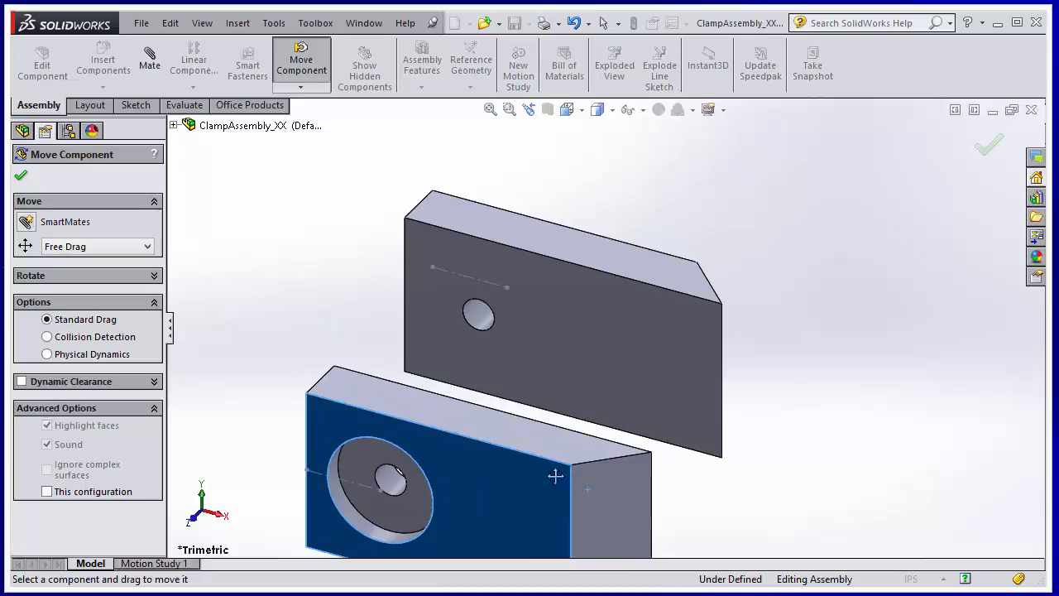
{"action": "left_click", "coordinate": [21, 175]}
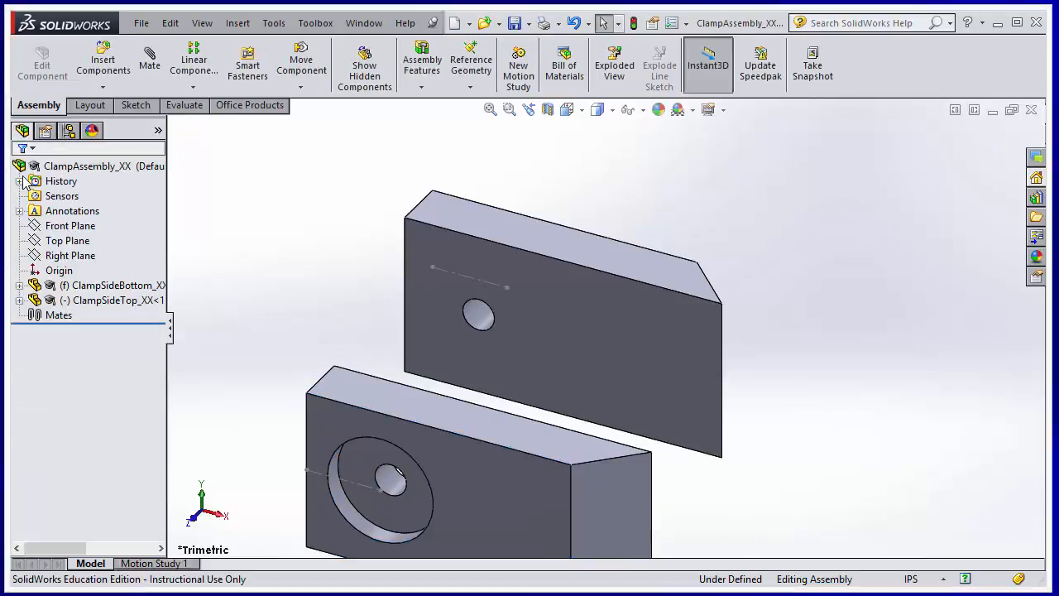
Step: Add a coincident mate between the long, narrow upward-facing faces of the top and bottom clamp sides
{"action": "left_click", "coordinate": [149, 66]}
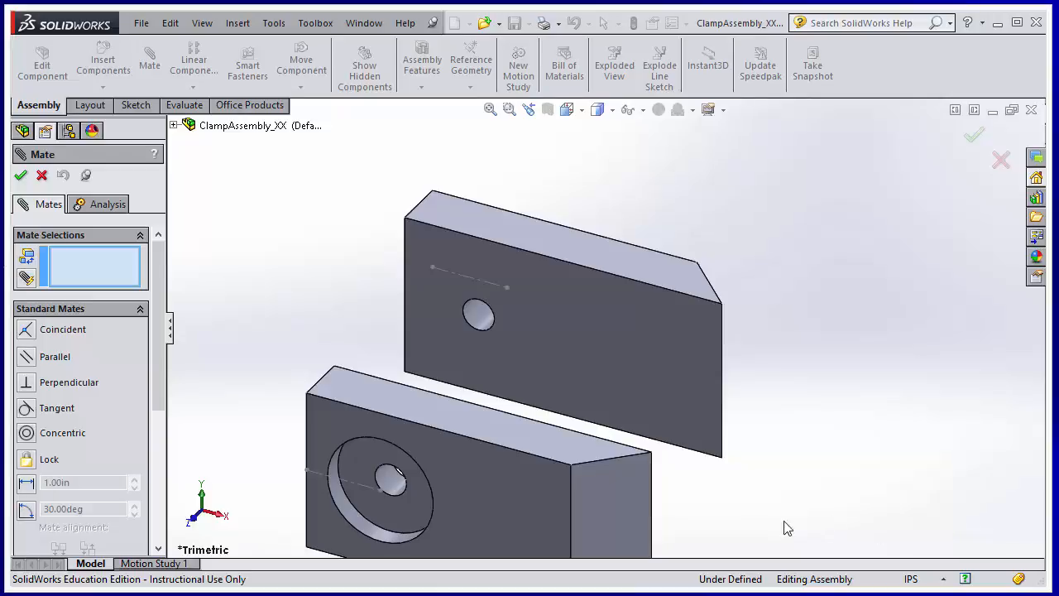
{"action": "left_click", "coordinate": [466, 422]}
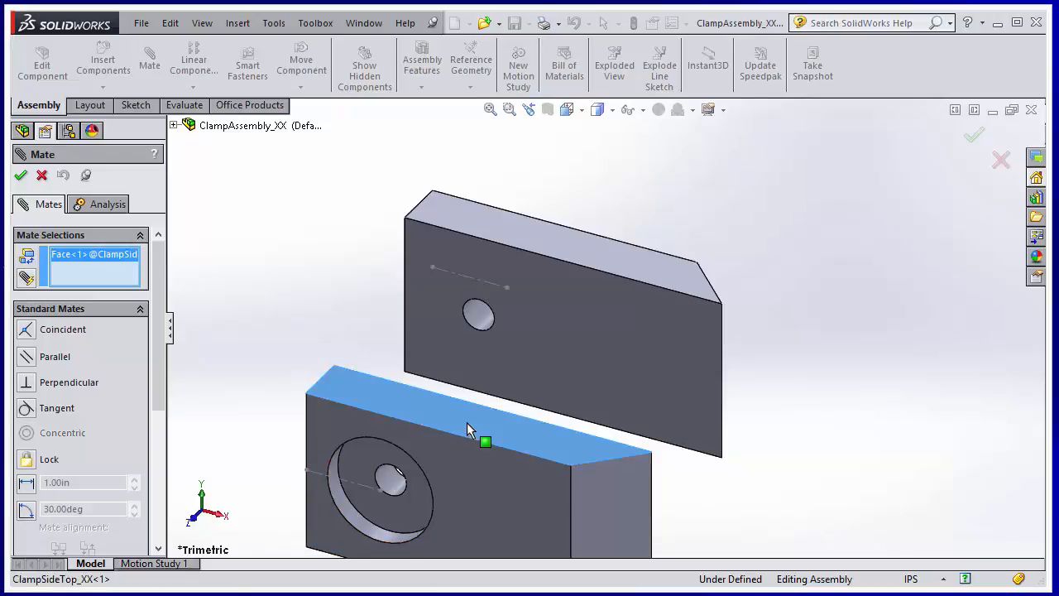
{"action": "left_click", "coordinate": [606, 260]}
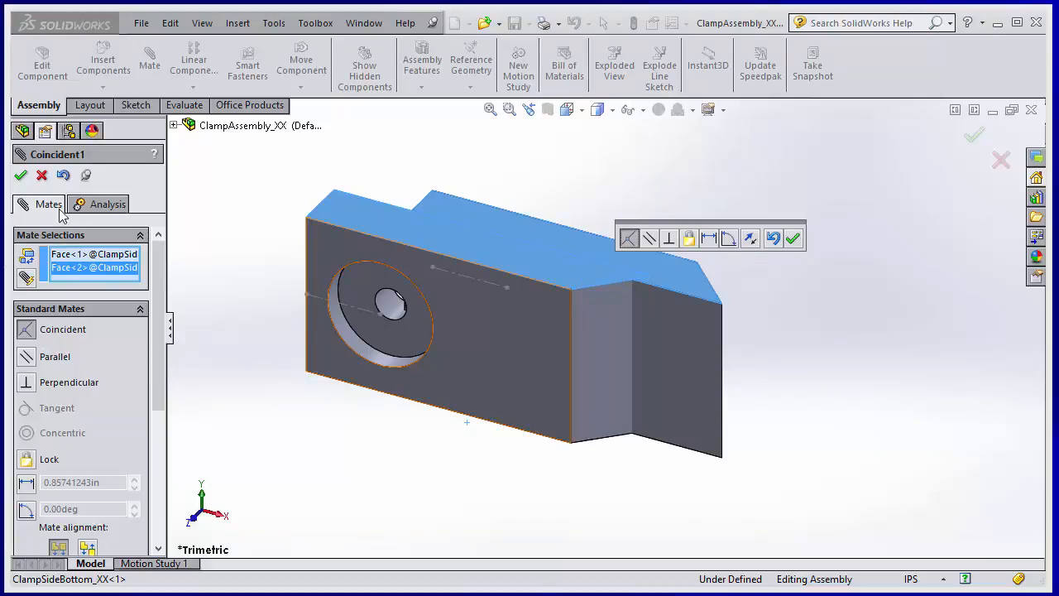
{"action": "left_click", "coordinate": [21, 175]}
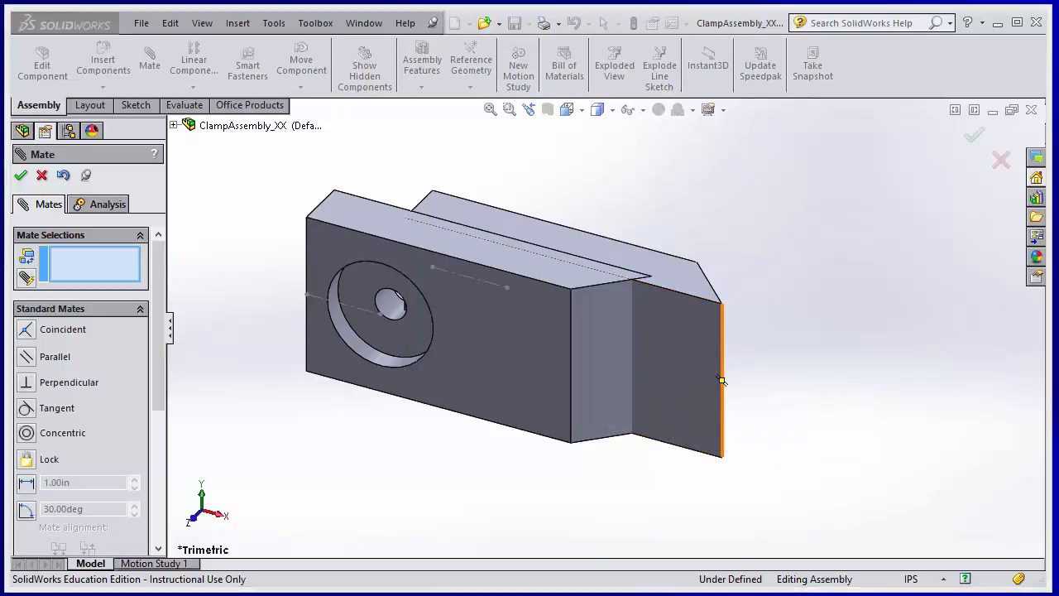
{"action": "middle_click_drag", "start_coordinate": [799, 392], "coordinate": [811, 438]}
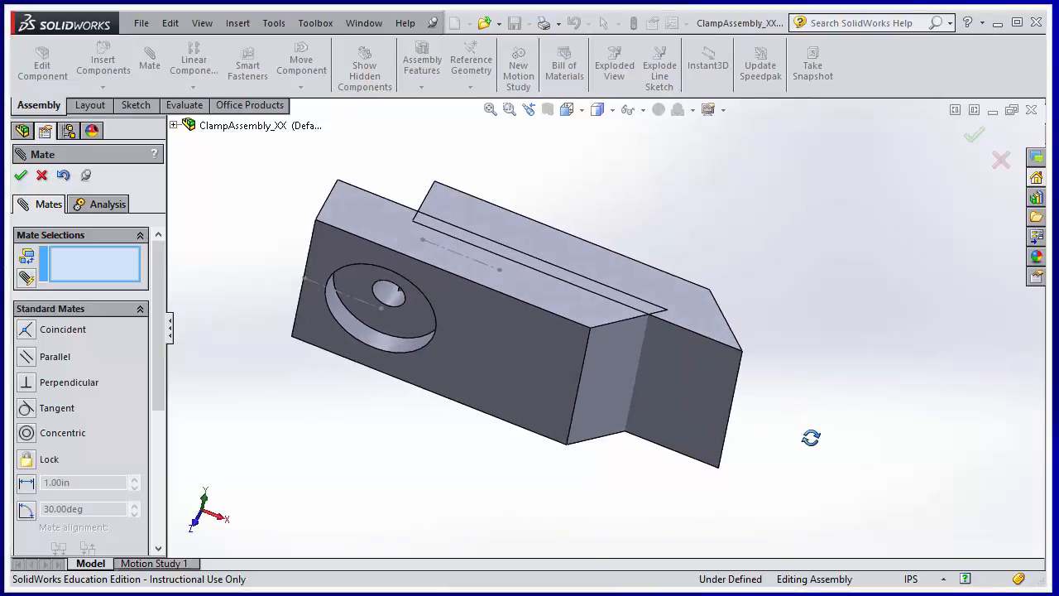
Step: Add a concentric mate between the small circular hole edge of the top clamp side and the hole face of the bottom clamp side
{"action": "left_click", "coordinate": [385, 308]}
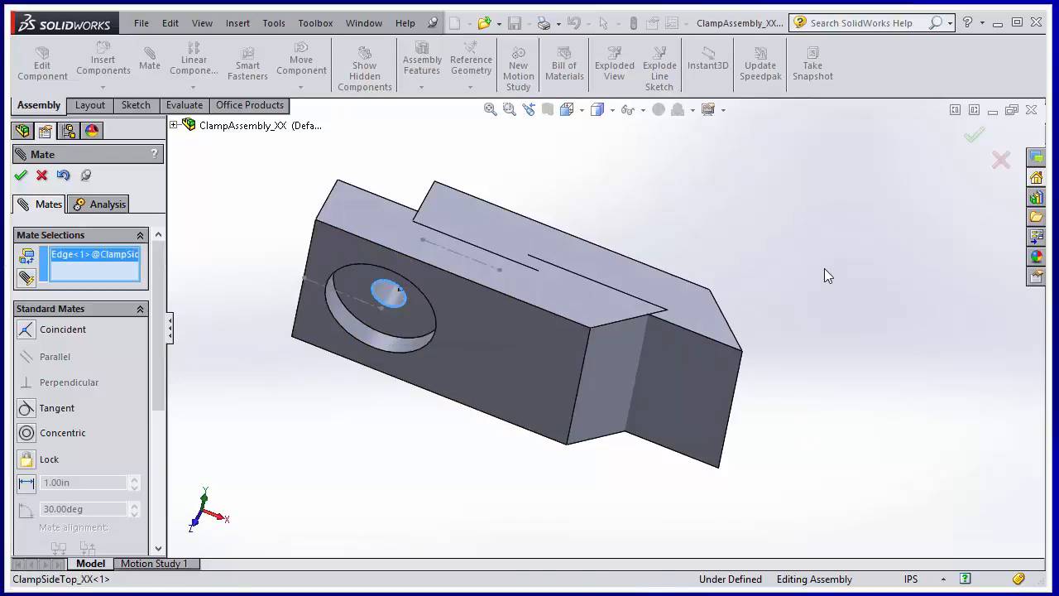
{"action": "middle_click_drag", "start_coordinate": [824, 268], "coordinate": [702, 386]}
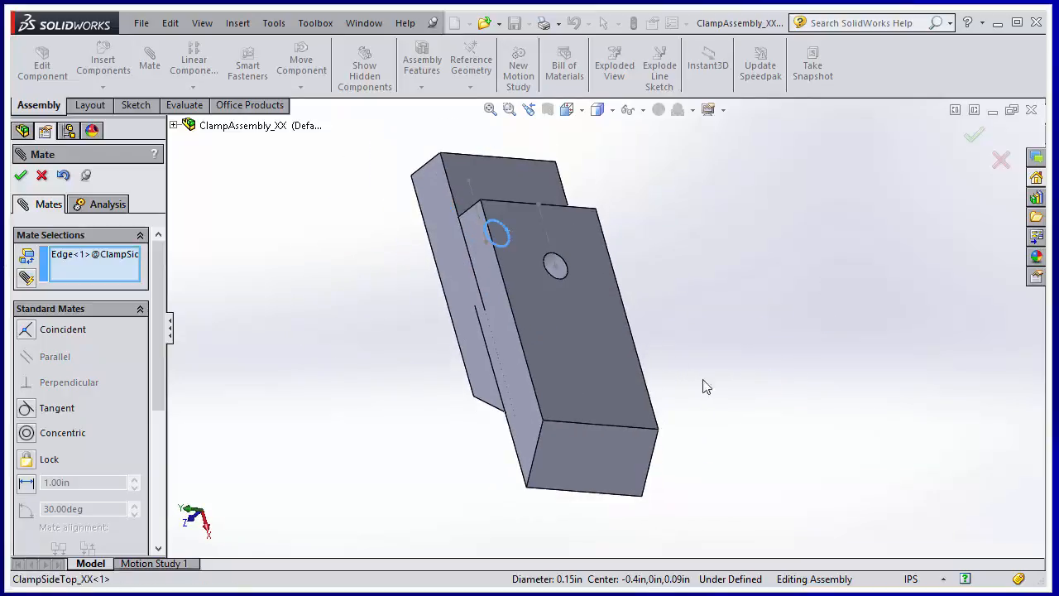
{"action": "left_click", "coordinate": [561, 281]}
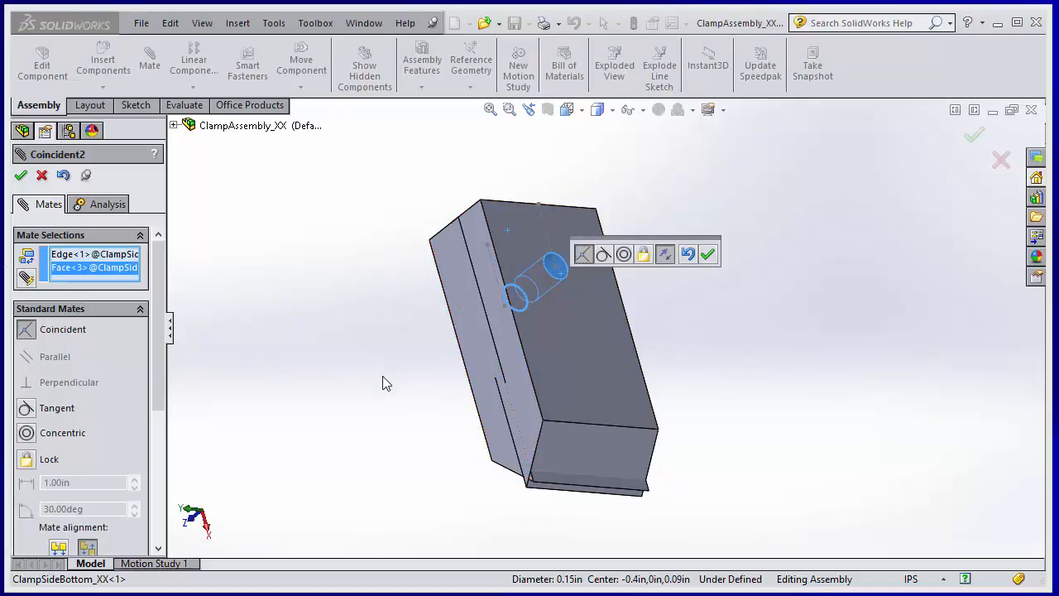
{"action": "middle_click_drag", "start_coordinate": [383, 378], "coordinate": [471, 331]}
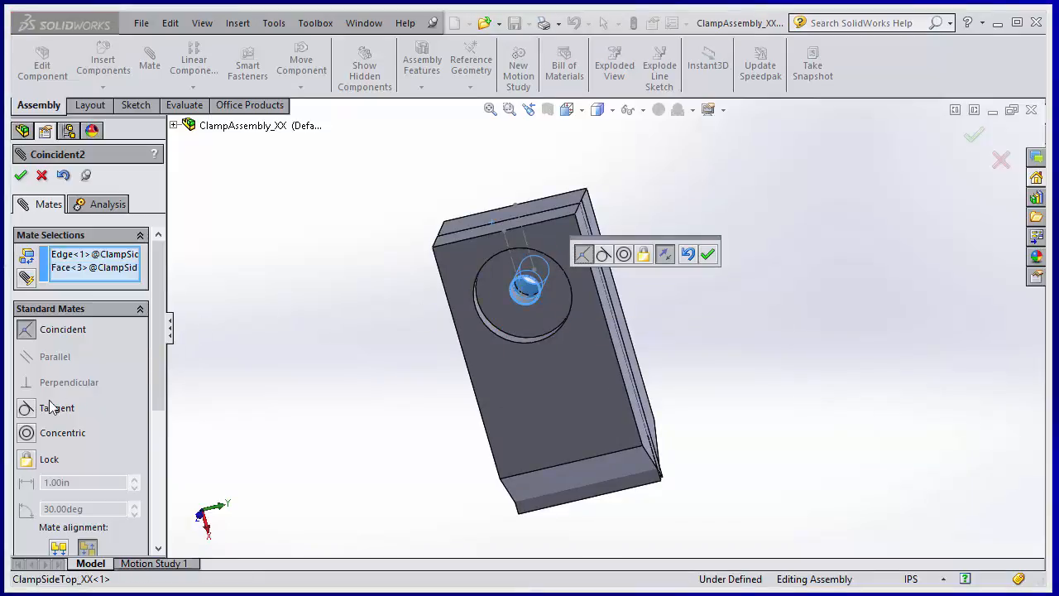
{"action": "left_click", "coordinate": [55, 437]}
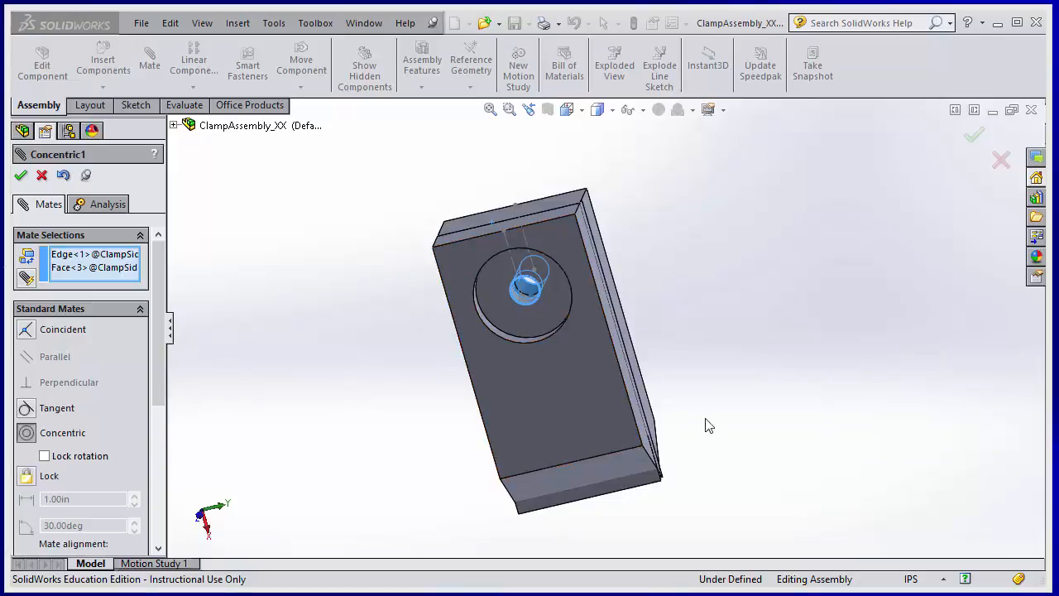
{"action": "middle_click_drag", "start_coordinate": [704, 426], "coordinate": [616, 447]}
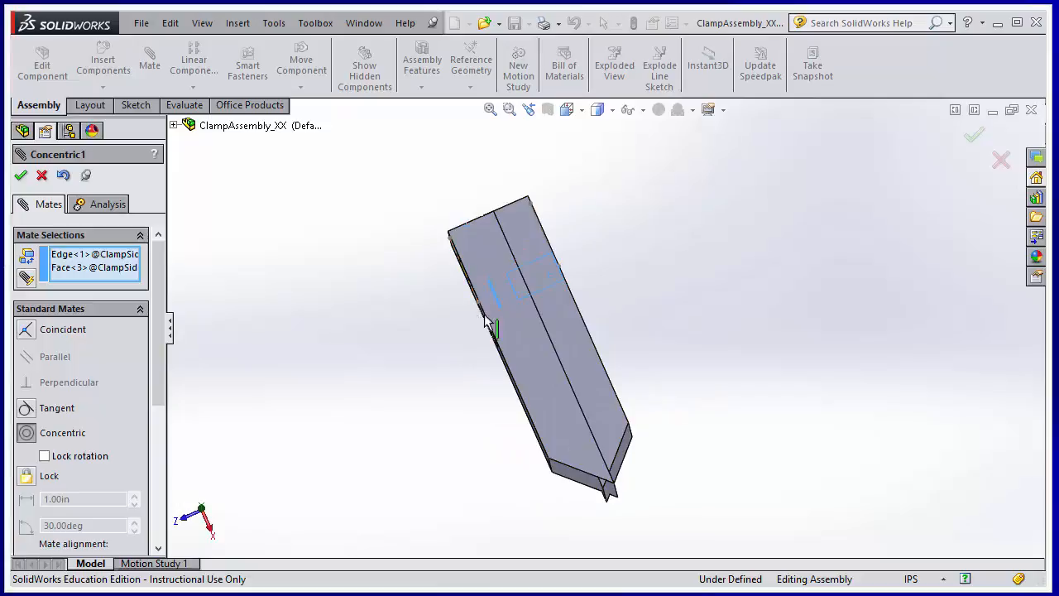
{"action": "middle_click_drag", "start_coordinate": [425, 361], "coordinate": [496, 307]}
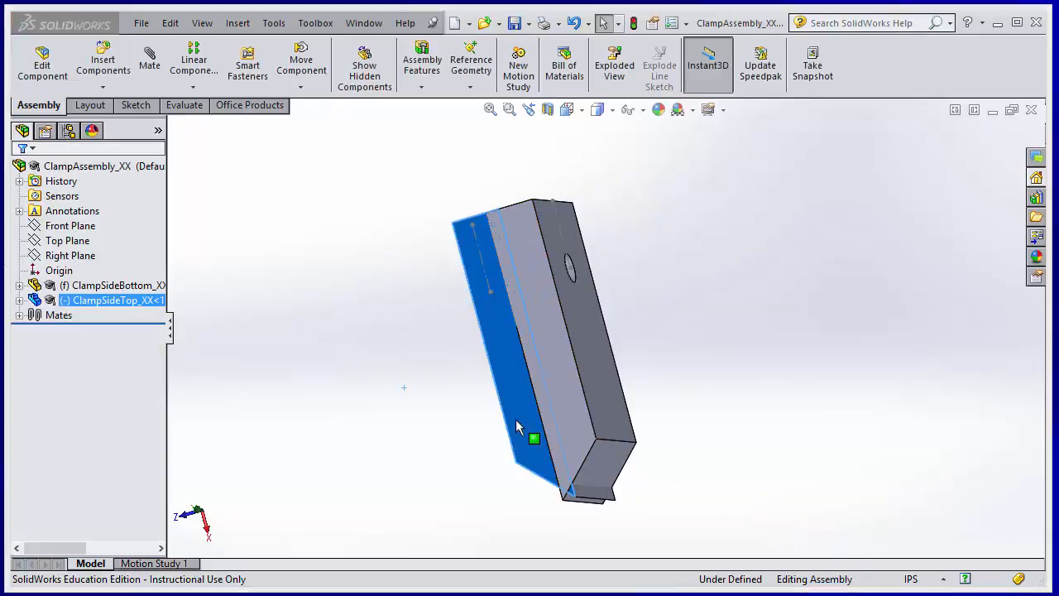
Step: Test the mates by sliding the top clamp side along the hole axis and trying to move the bottom side, leaving a gap between them
{"action": "left_click_drag", "start_coordinate": [517, 416], "coordinate": [473, 406]}
{"action": "middle_click_drag", "start_coordinate": [474, 405], "coordinate": [660, 276]}
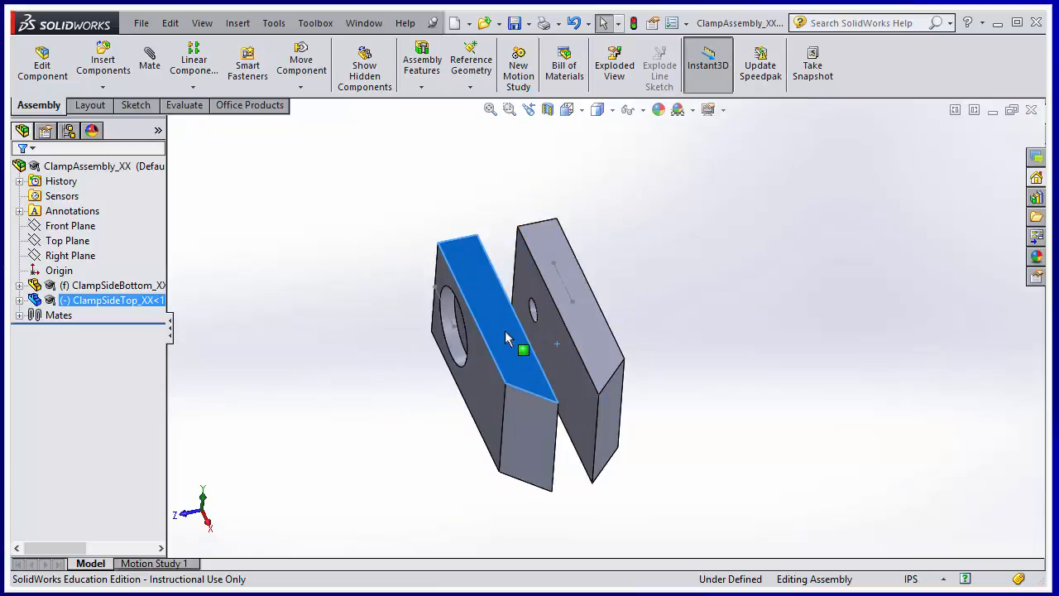
{"action": "left_click_drag", "start_coordinate": [499, 342], "coordinate": [464, 354]}
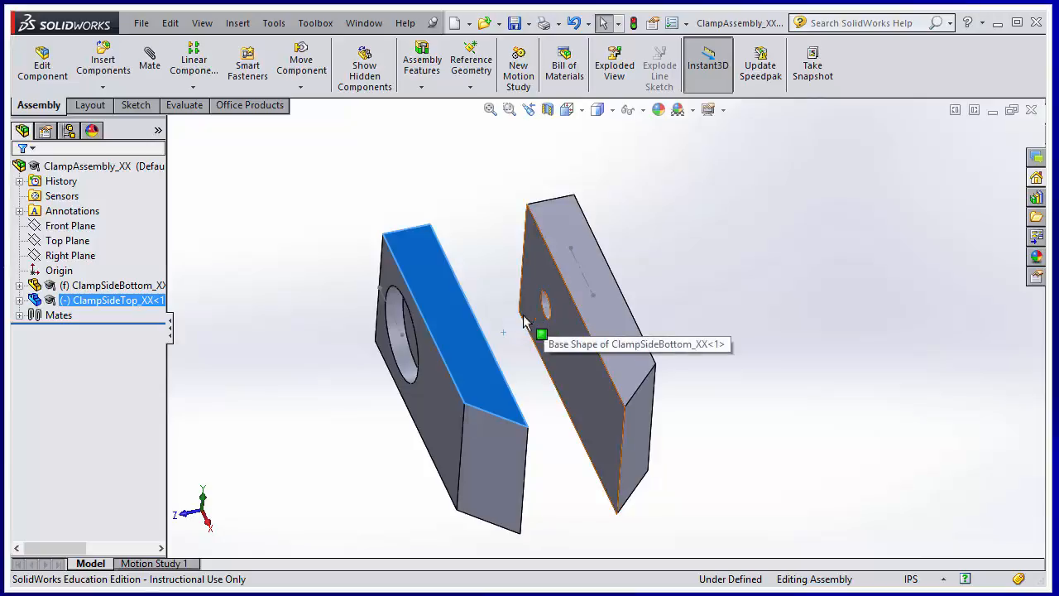
{"action": "left_click_drag", "start_coordinate": [450, 343], "coordinate": [416, 382]}
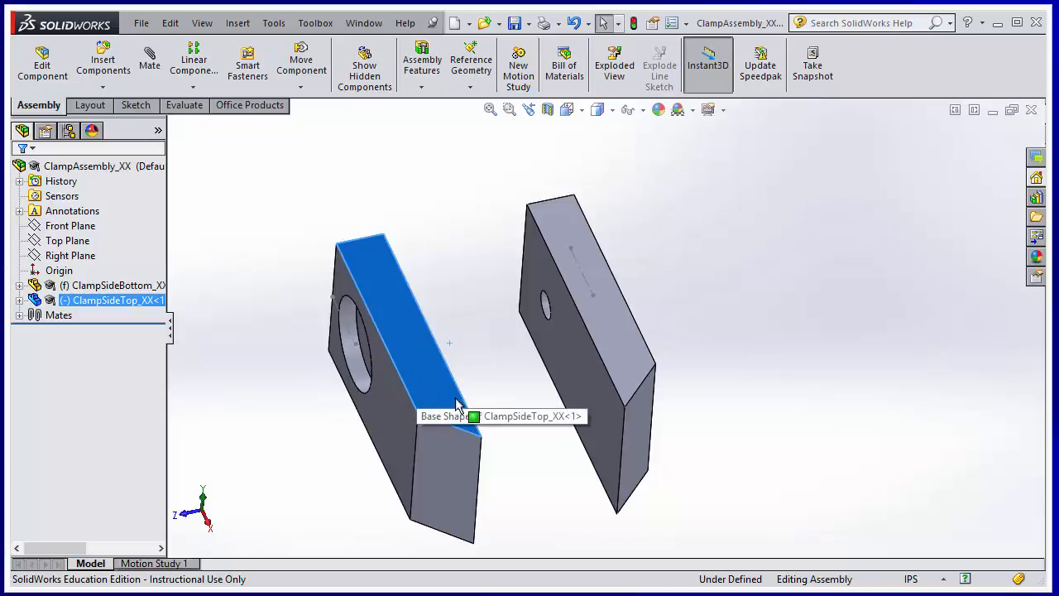
{"action": "left_click_drag", "start_coordinate": [608, 320], "coordinate": [613, 337]}
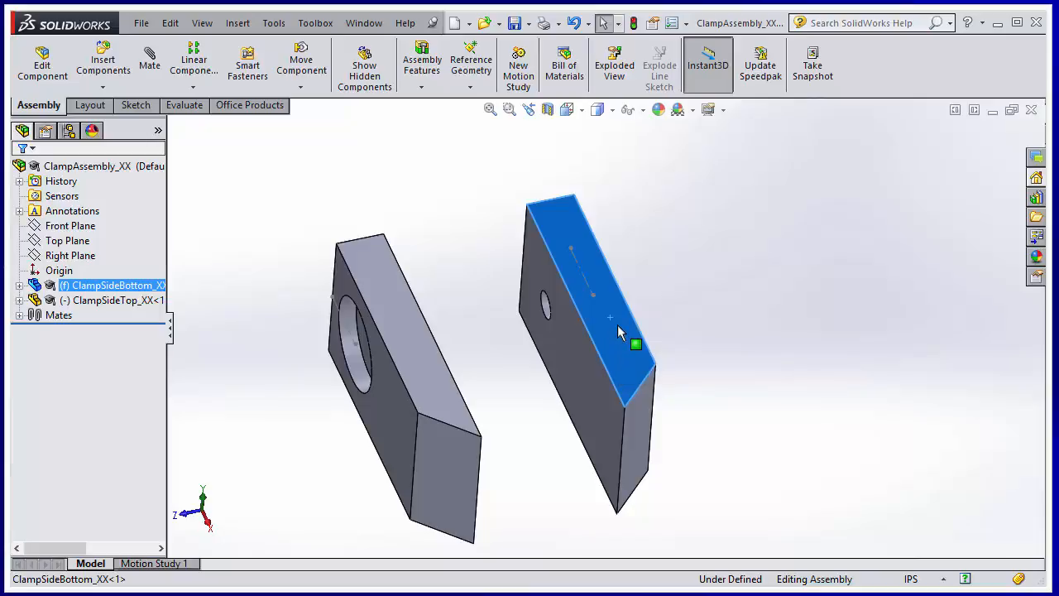
{"action": "left_click_drag", "start_coordinate": [401, 344], "coordinate": [499, 334]}
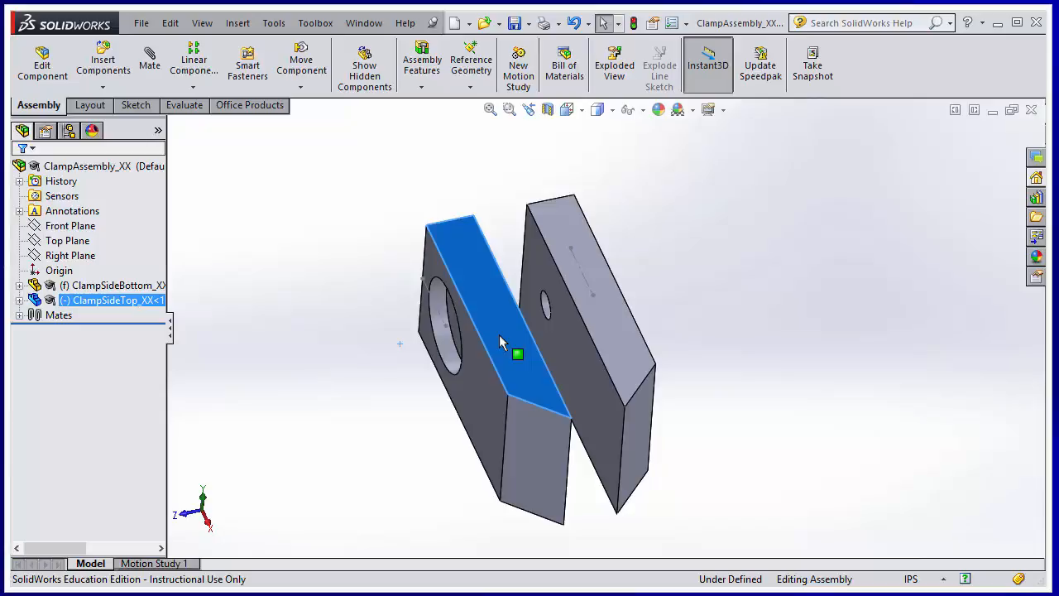
Step: Save the ClampAssembly_XX assembly with the option to rebuild and save the document
{"action": "left_click", "coordinate": [141, 22]}
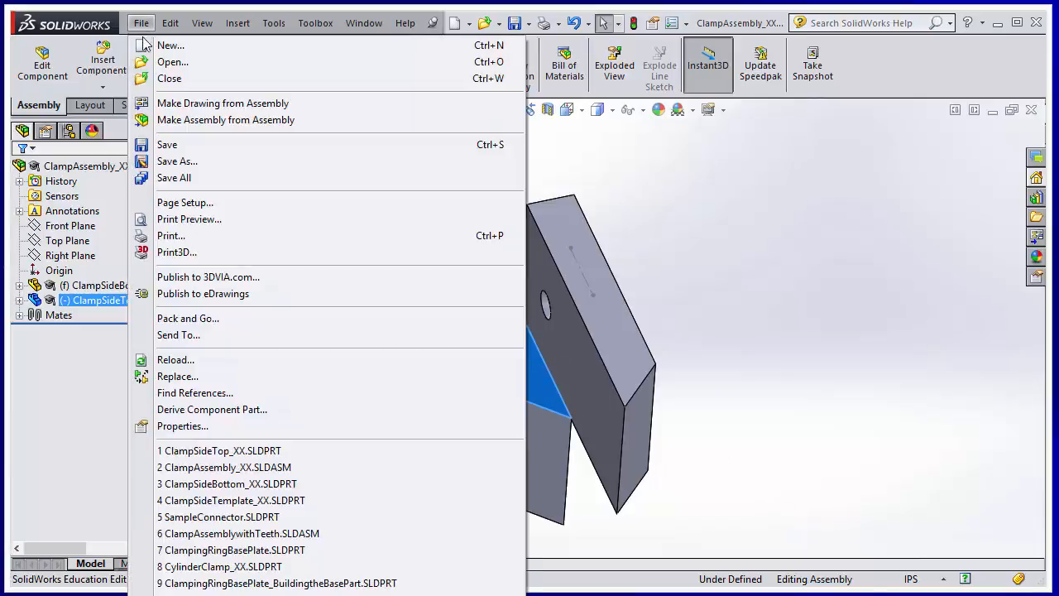
{"action": "left_click", "coordinate": [190, 149]}
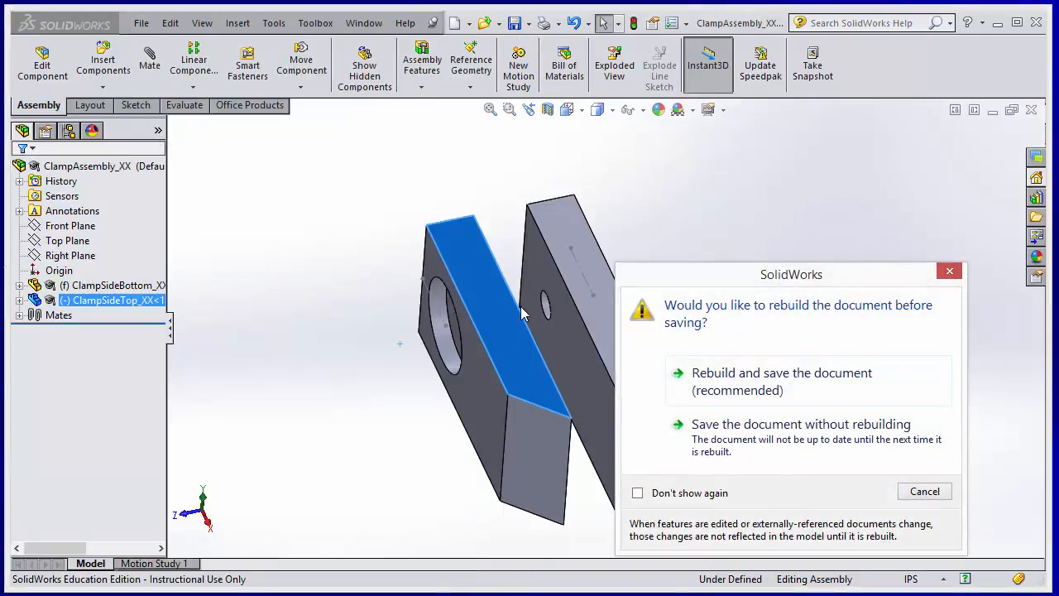
{"action": "left_click", "coordinate": [783, 378]}
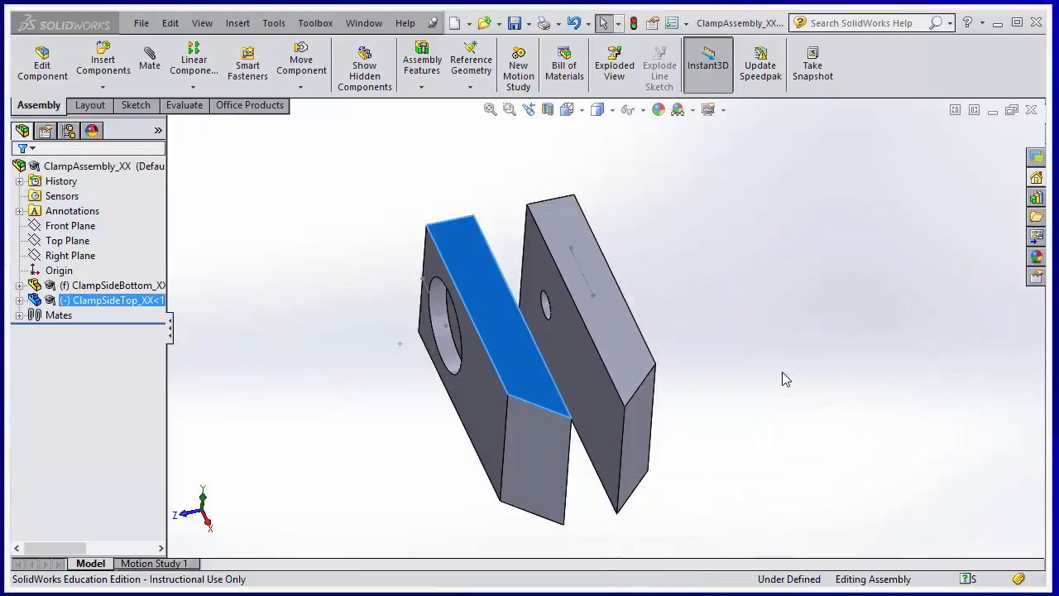